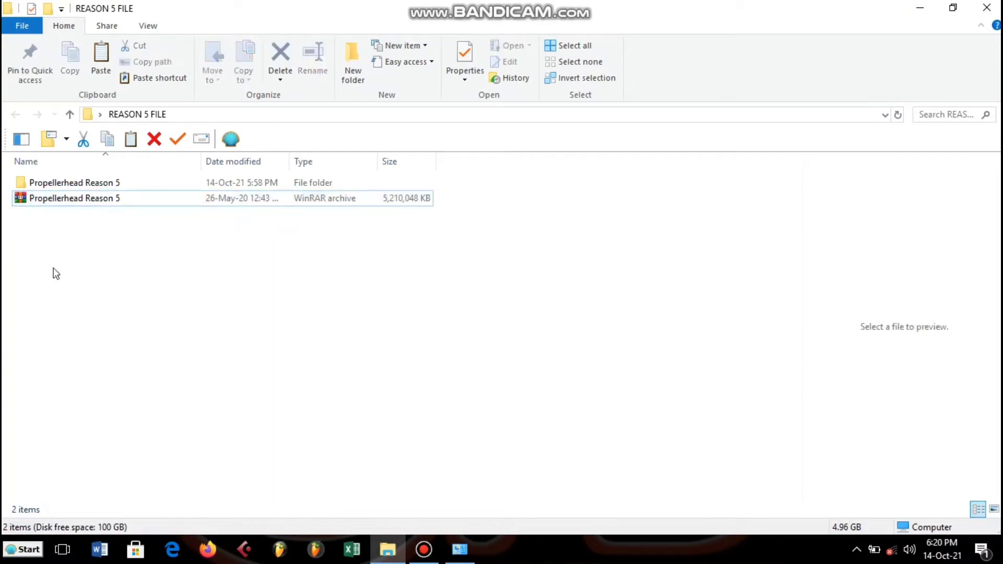
Open the Propellerhead Reason 5 folder and start the Install Reason setup with English as the setup language.
{"action": "left_click", "coordinate": [64, 185]}
{"action": "double_click", "coordinate": [65, 186]}
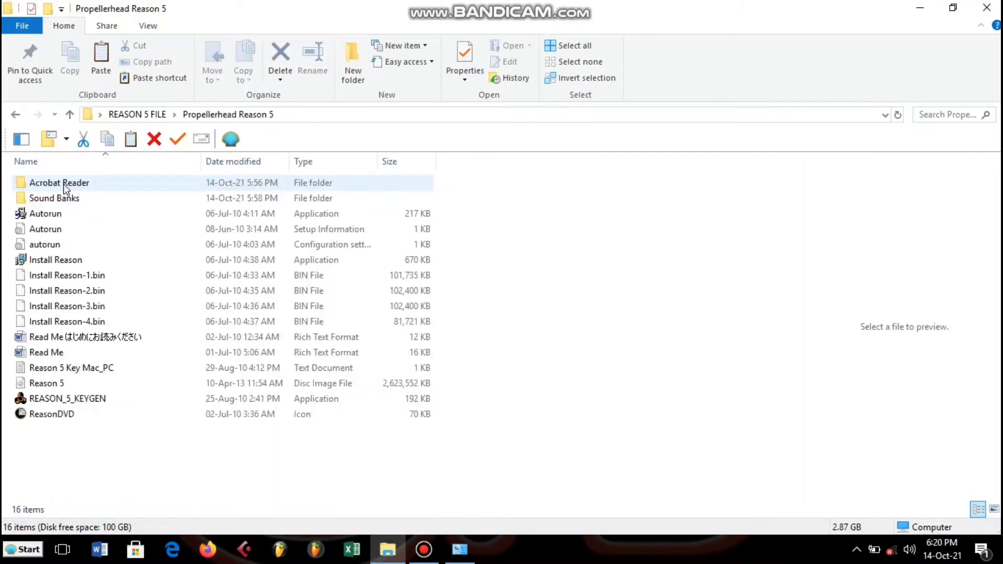
{"action": "double_click", "coordinate": [67, 261]}
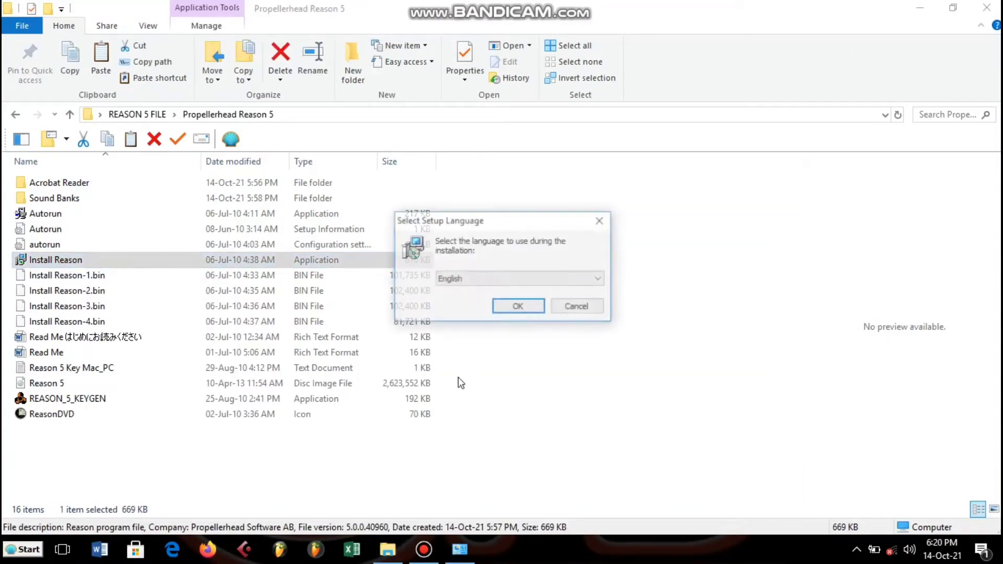
{"action": "left_click", "coordinate": [517, 308]}
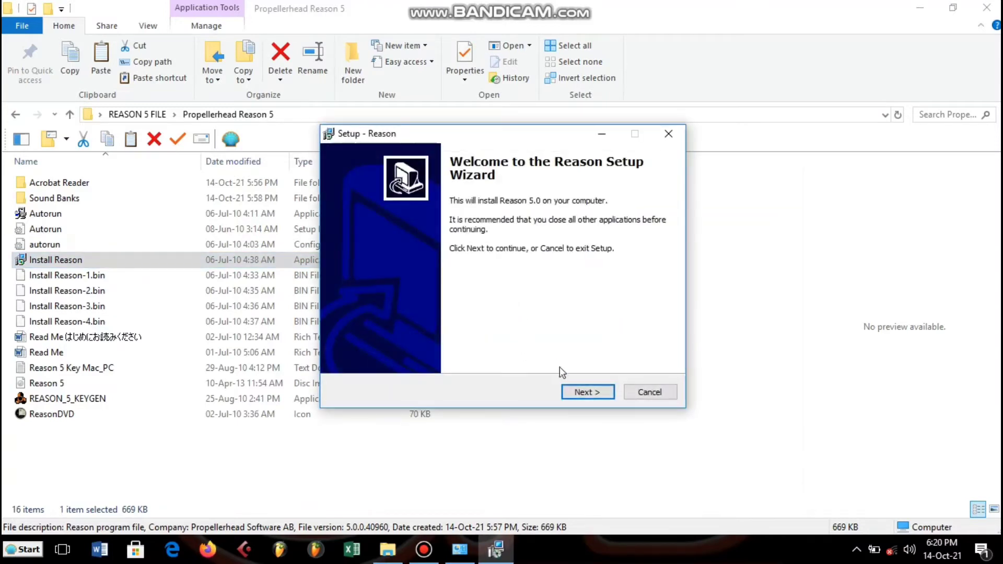
Run through the Reason Setup Wizard to install Reason 5.0 and finish the setup.
{"action": "left_click", "coordinate": [583, 392]}
{"action": "left_click", "coordinate": [585, 395]}
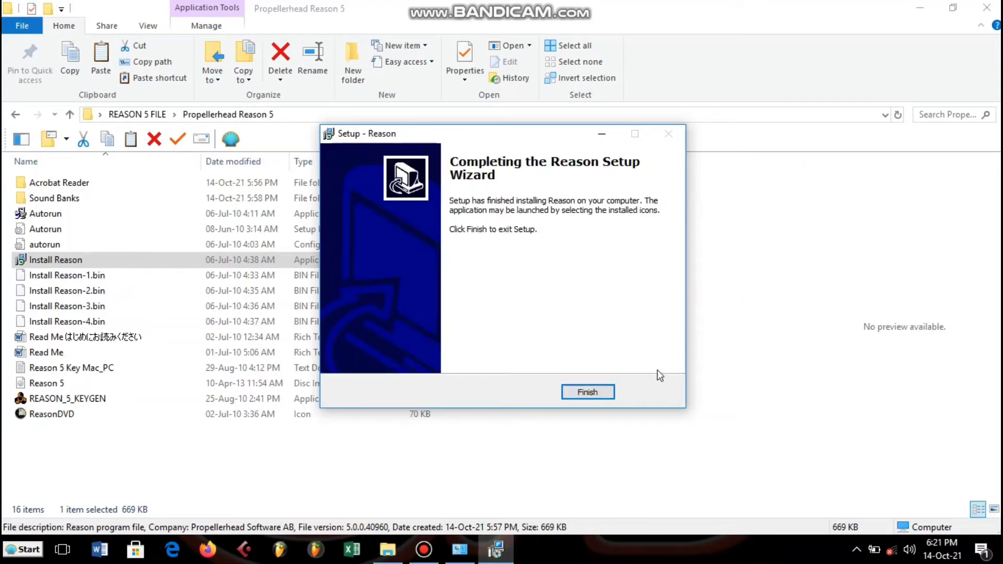
{"action": "left_click", "coordinate": [607, 394]}
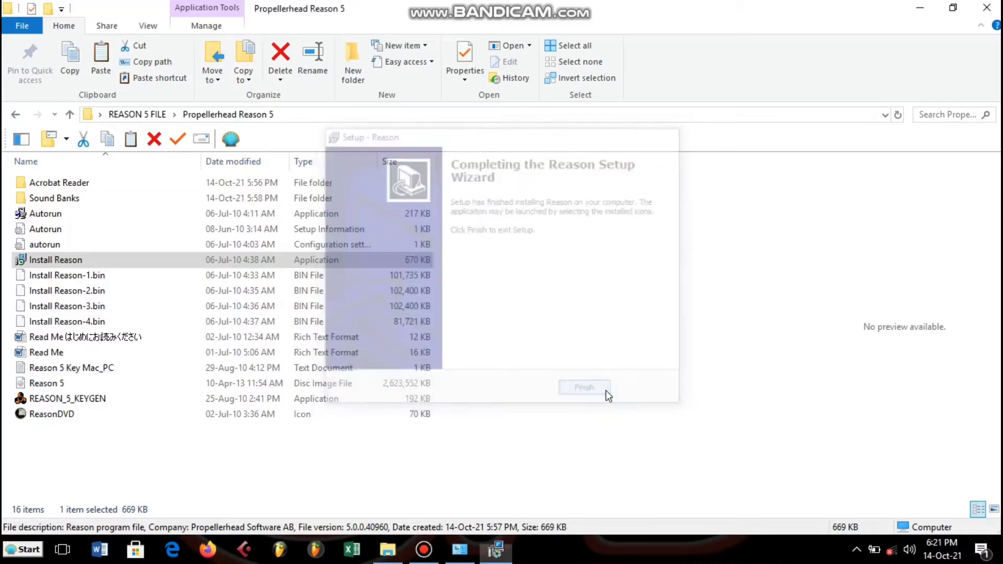
{"action": "left_click", "coordinate": [928, 6]}
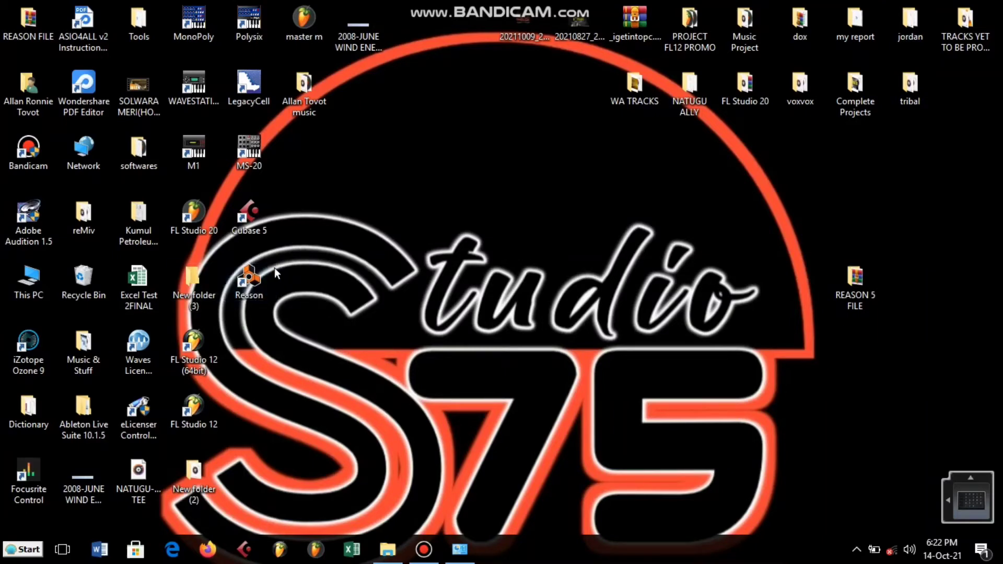
{"action": "double_click", "coordinate": [266, 288]}
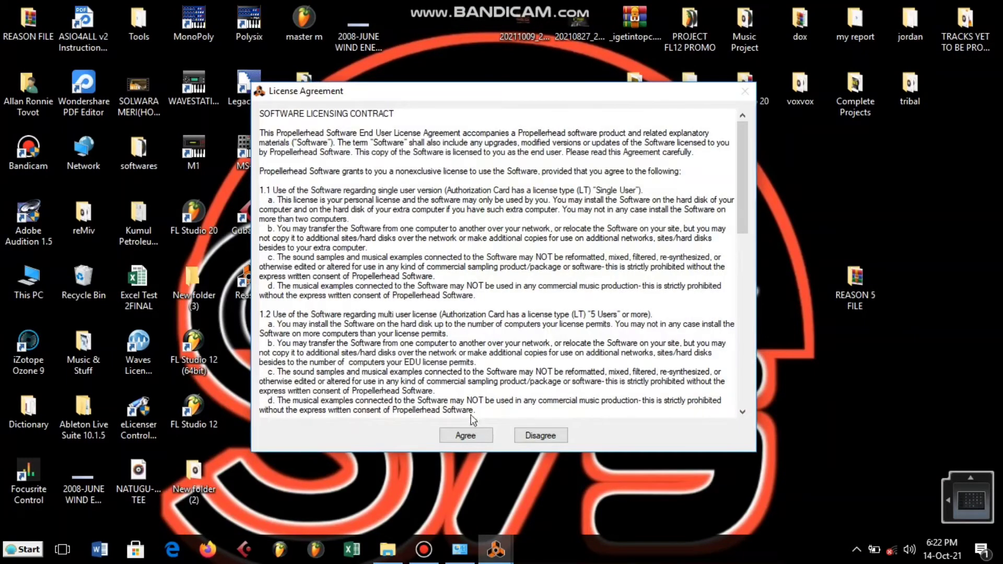
{"action": "left_click", "coordinate": [465, 435]}
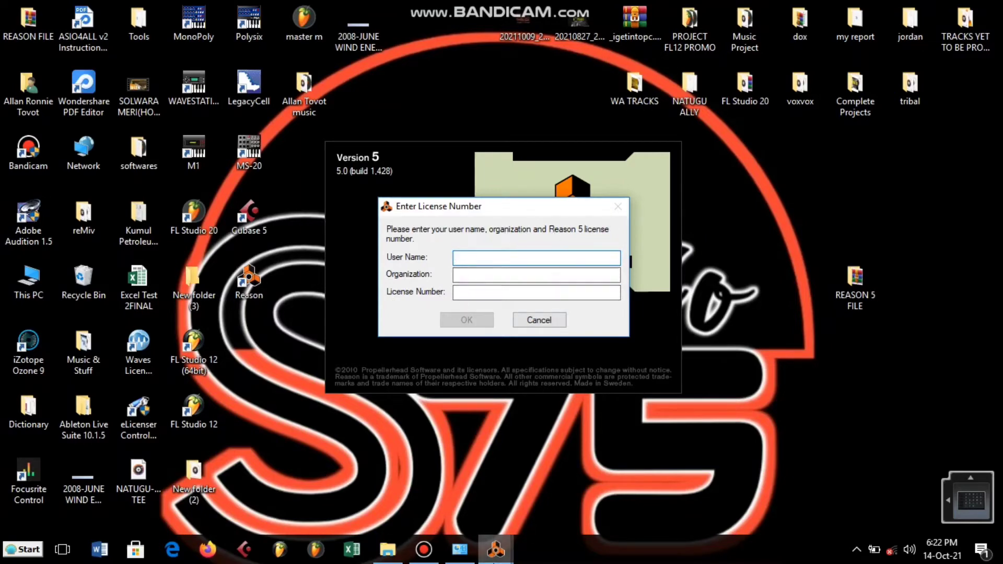
{"action": "mouse_move", "coordinate": [519, 534]}
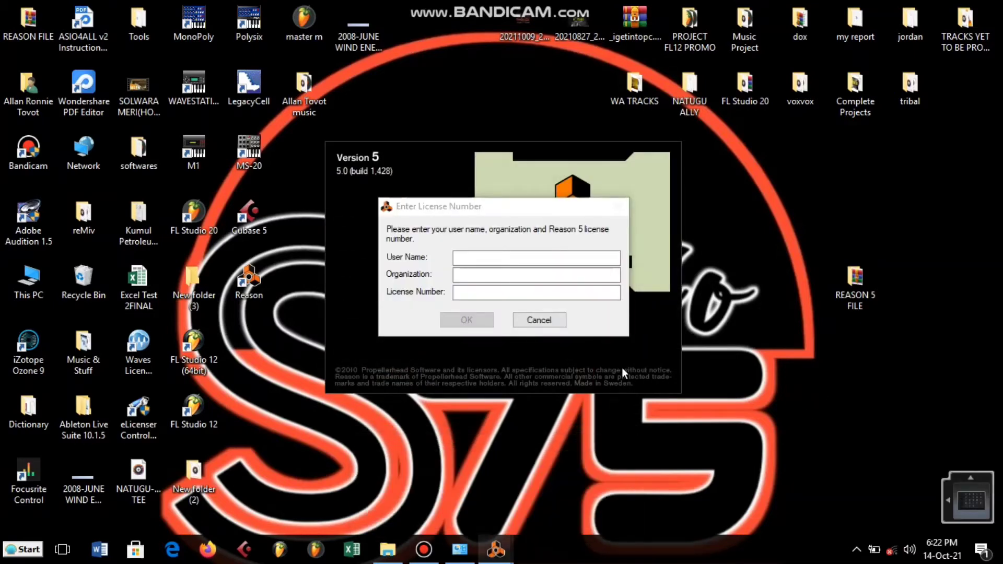
{"action": "left_click", "coordinate": [556, 324]}
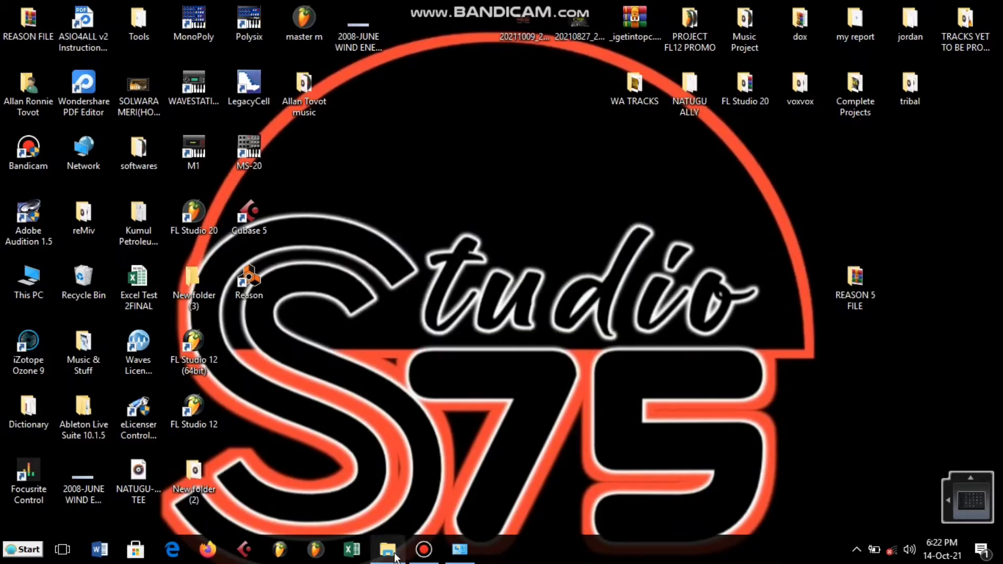
Return to the Propellerhead Reason 5 folder and mount the Reason 5 disc image.
{"action": "mouse_move", "coordinate": [387, 549]}
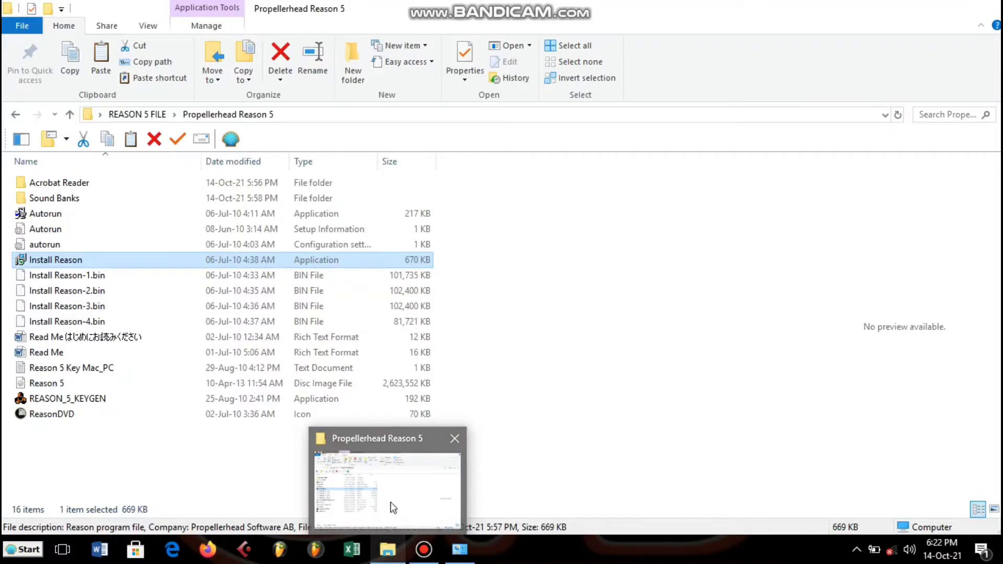
{"action": "left_click", "coordinate": [393, 507]}
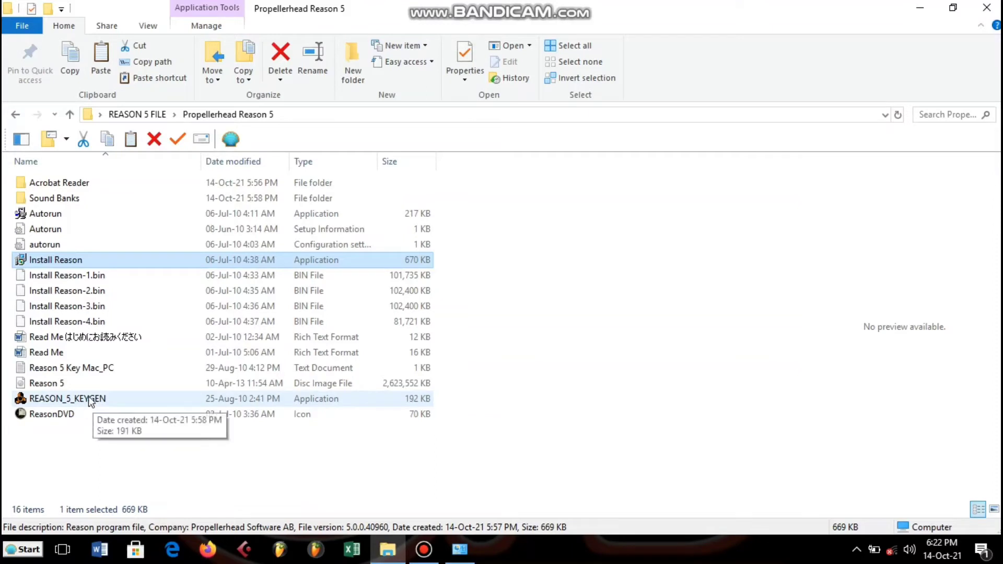
{"action": "left_click", "coordinate": [54, 389]}
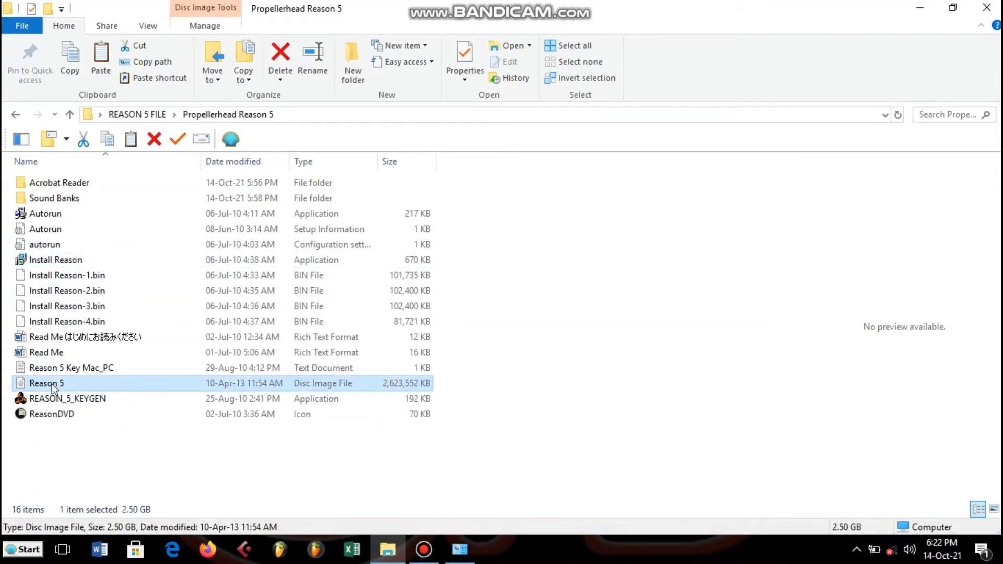
{"action": "double_click", "coordinate": [54, 387]}
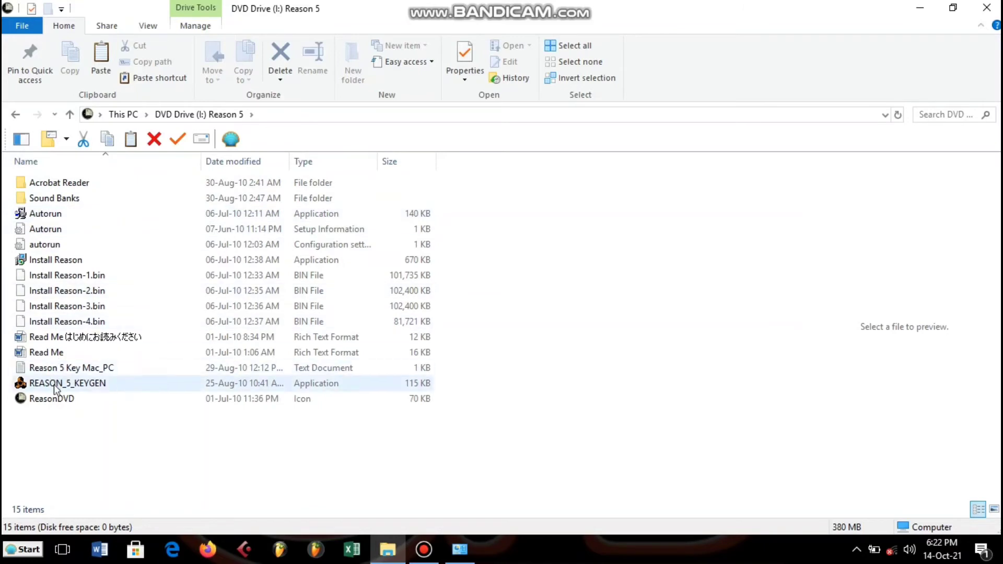
Run the REASON_5_KEYGEN application from the mounted Reason 5 disc.
{"action": "left_click", "coordinate": [105, 368]}
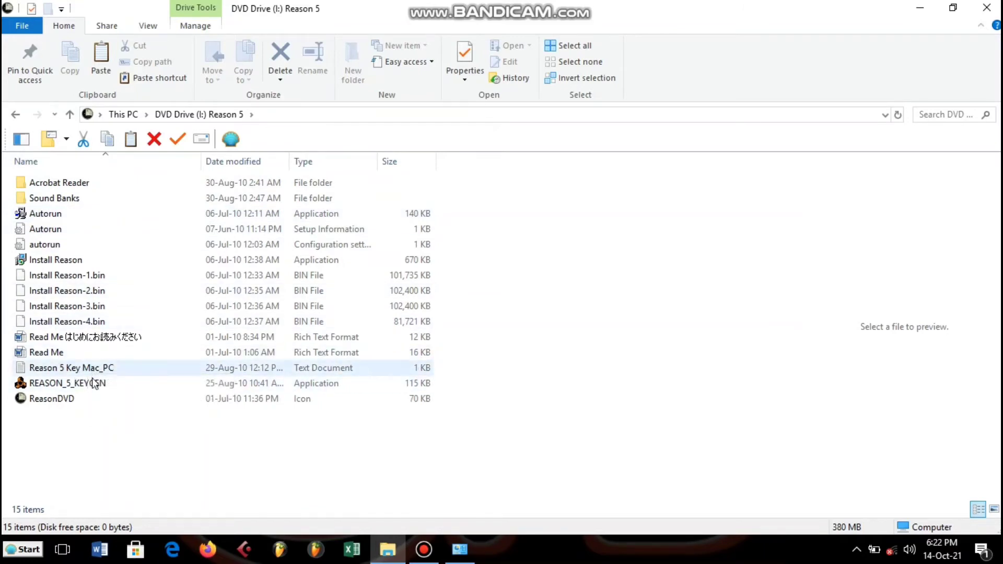
{"action": "left_click", "coordinate": [76, 383]}
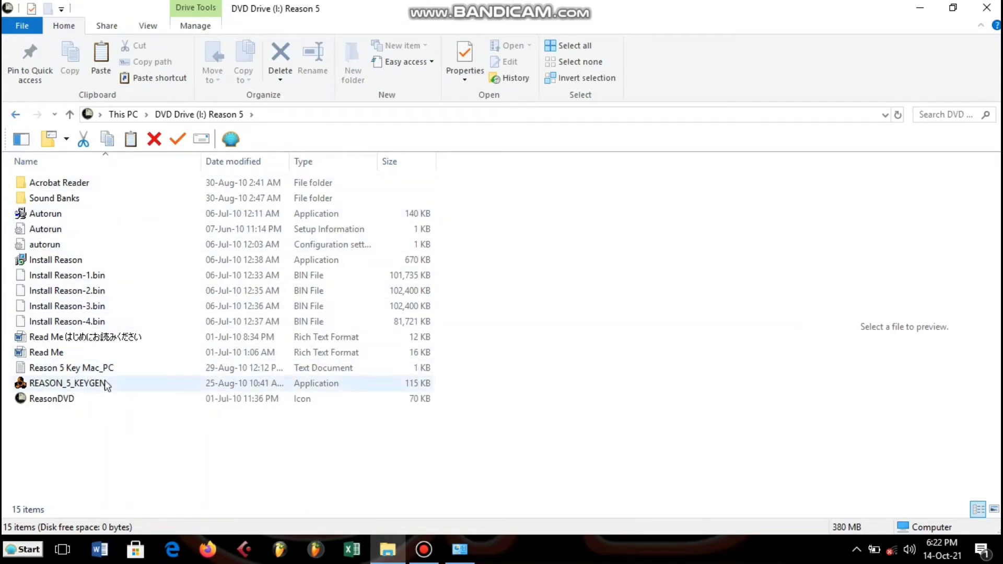
{"action": "double_click", "coordinate": [76, 385]}
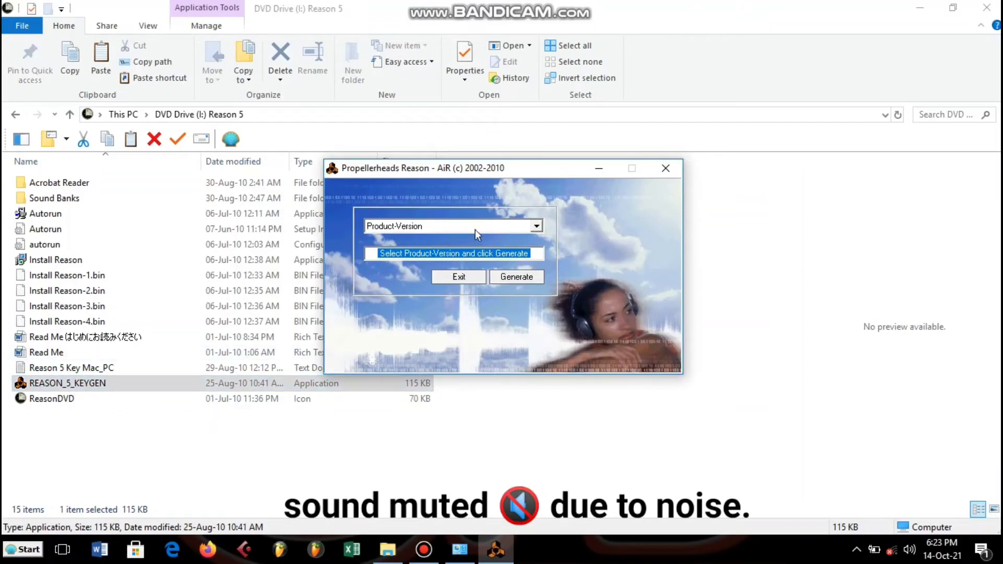
Generate a licence number for Propellerheads Reason v5.00, copy it and exit the generator.
{"action": "left_click", "coordinate": [536, 226]}
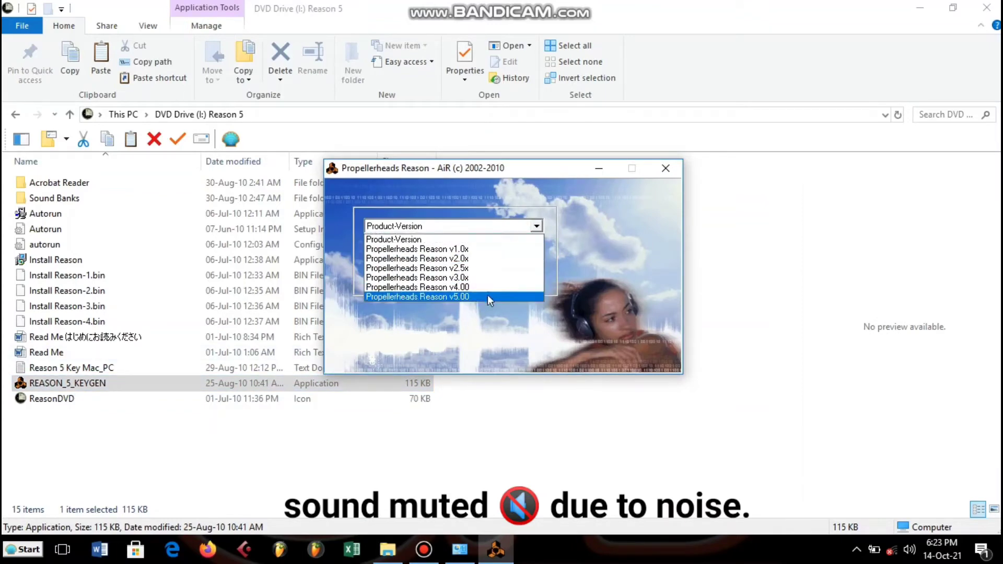
{"action": "left_click", "coordinate": [514, 293]}
{"action": "left_click", "coordinate": [505, 278]}
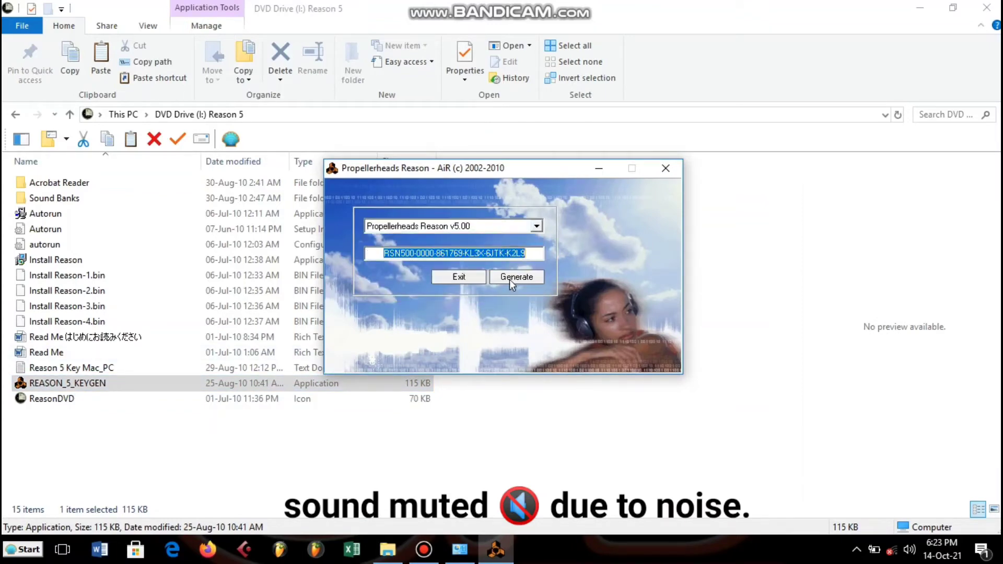
{"action": "right_click", "coordinate": [503, 254]}
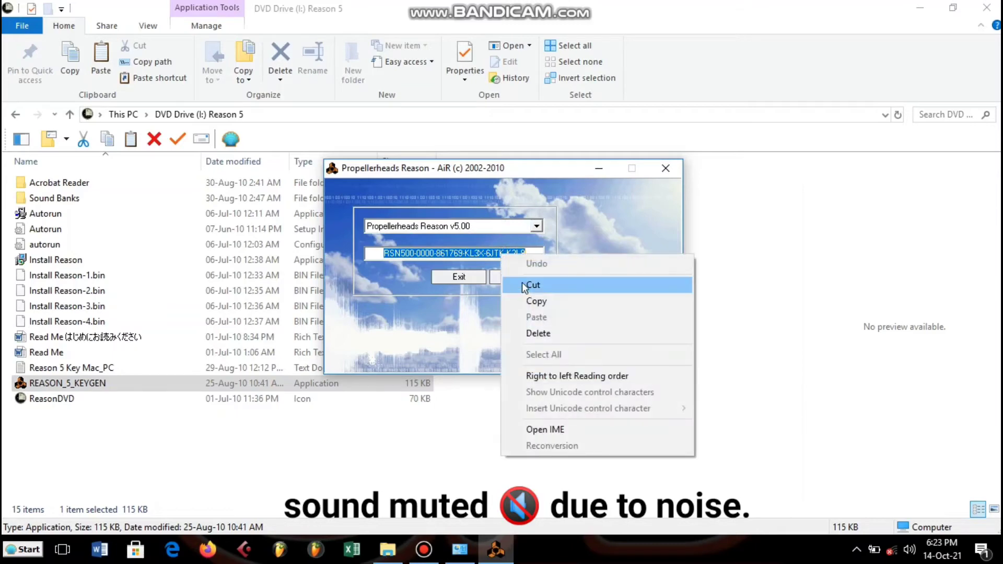
{"action": "left_click", "coordinate": [527, 302]}
{"action": "left_click", "coordinate": [469, 278]}
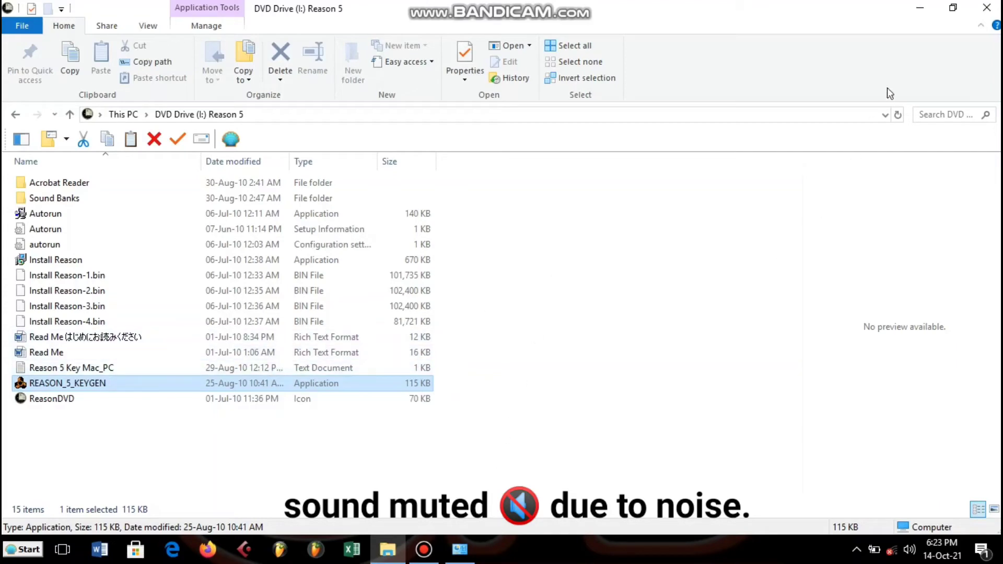
Launch Reason from the desktop and accept its licence agreement.
{"action": "left_click", "coordinate": [921, 8]}
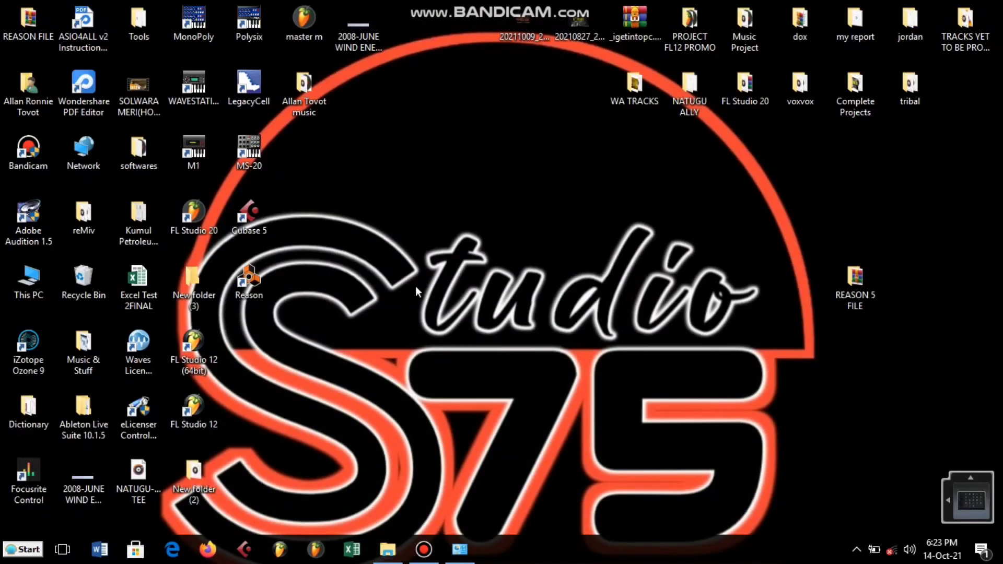
{"action": "double_click", "coordinate": [253, 285]}
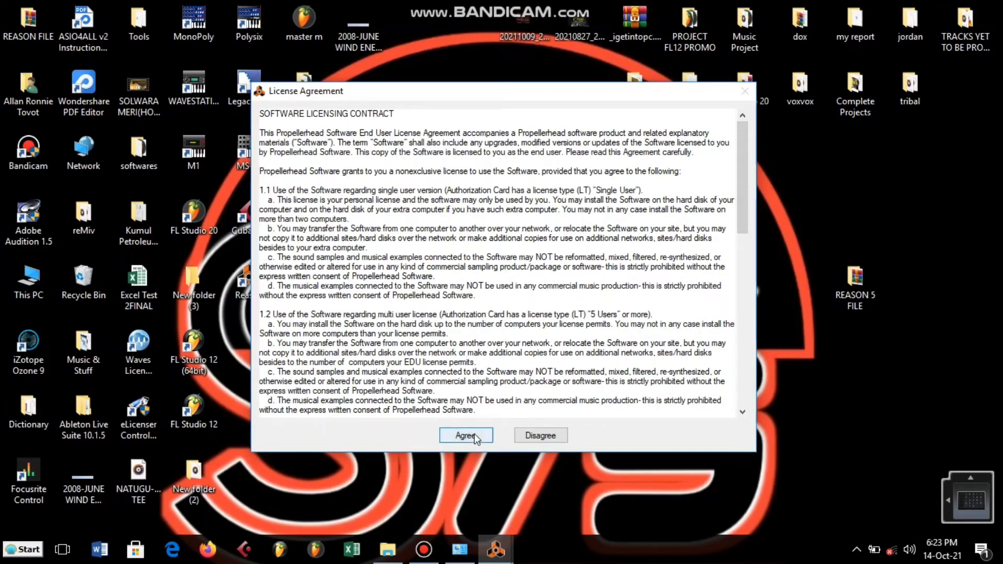
{"action": "left_click", "coordinate": [465, 435]}
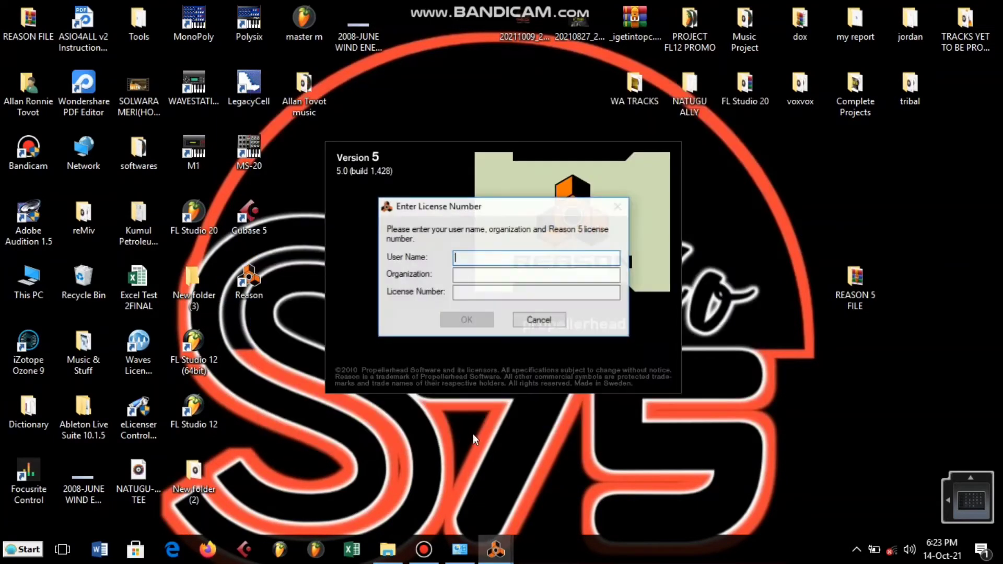
Paste the copied licence number, fill in the user name and submit the Enter License Number dialog.
{"action": "left_click", "coordinate": [472, 293]}
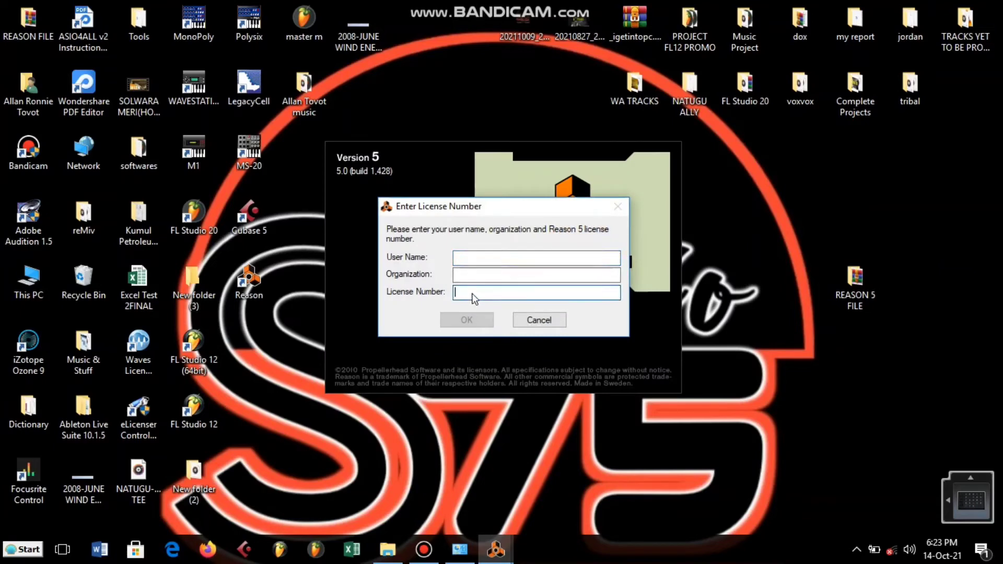
{"action": "right_click", "coordinate": [474, 292]}
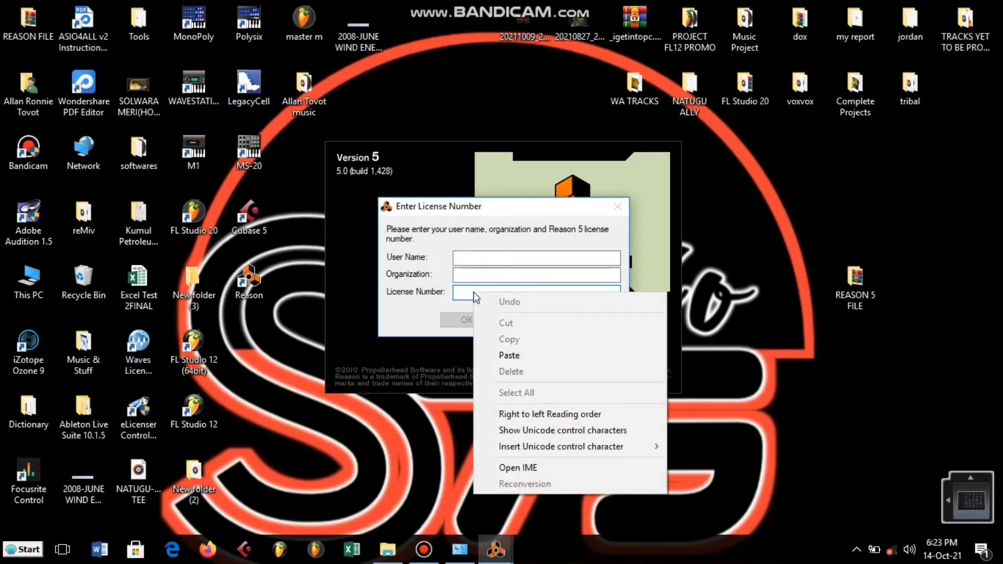
{"action": "left_click", "coordinate": [497, 354]}
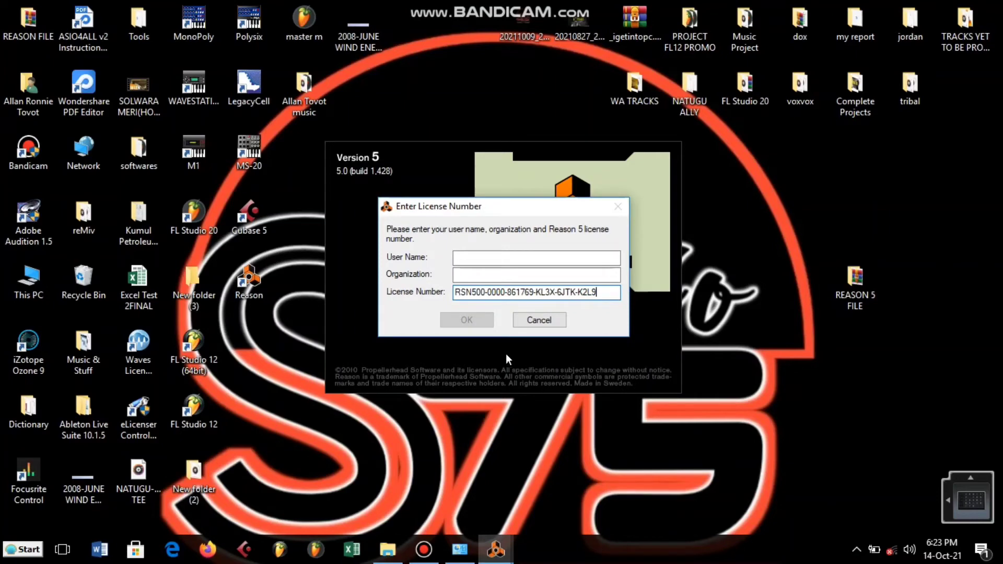
{"action": "left_click", "coordinate": [492, 257]}
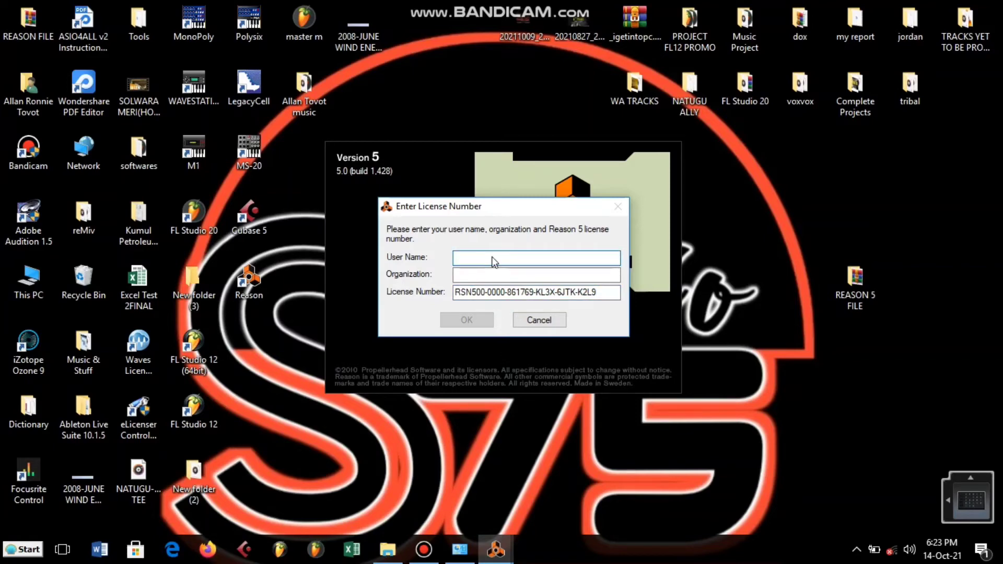
{"action": "type", "text": "ABITIM"}
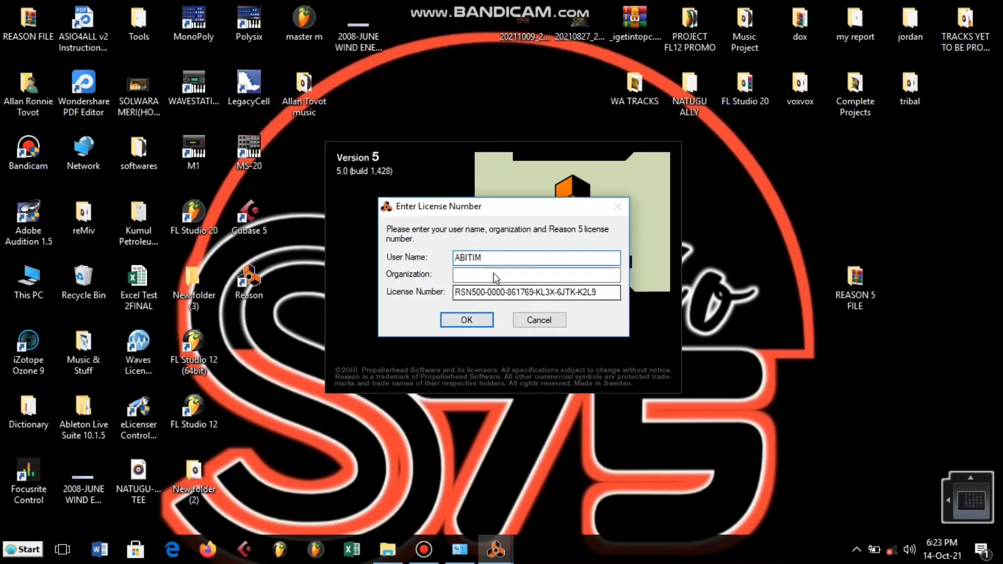
{"action": "left_click", "coordinate": [465, 322]}
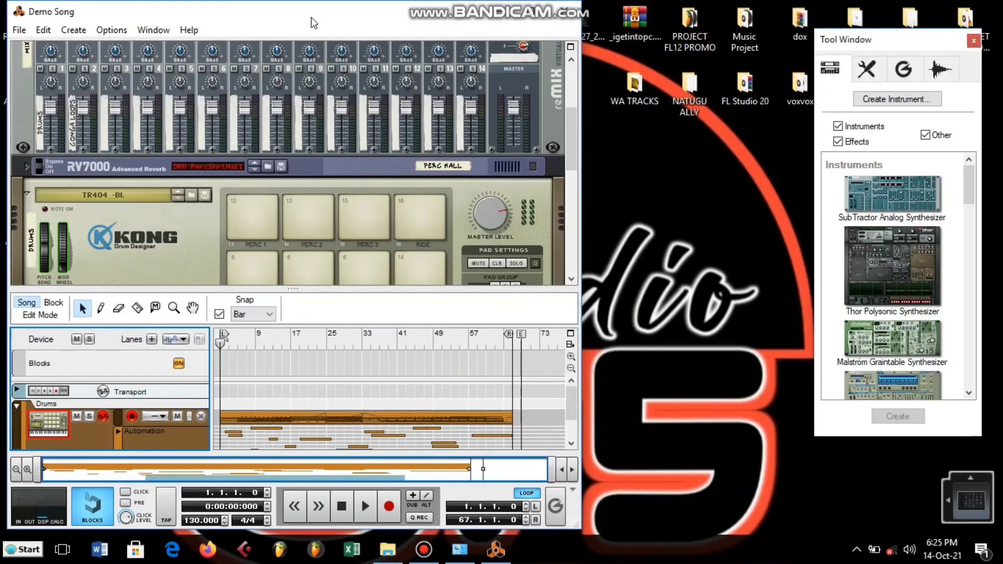
Create a new empty song document and close the Demo Song window.
{"action": "left_click", "coordinate": [19, 30]}
{"action": "left_click", "coordinate": [31, 47]}
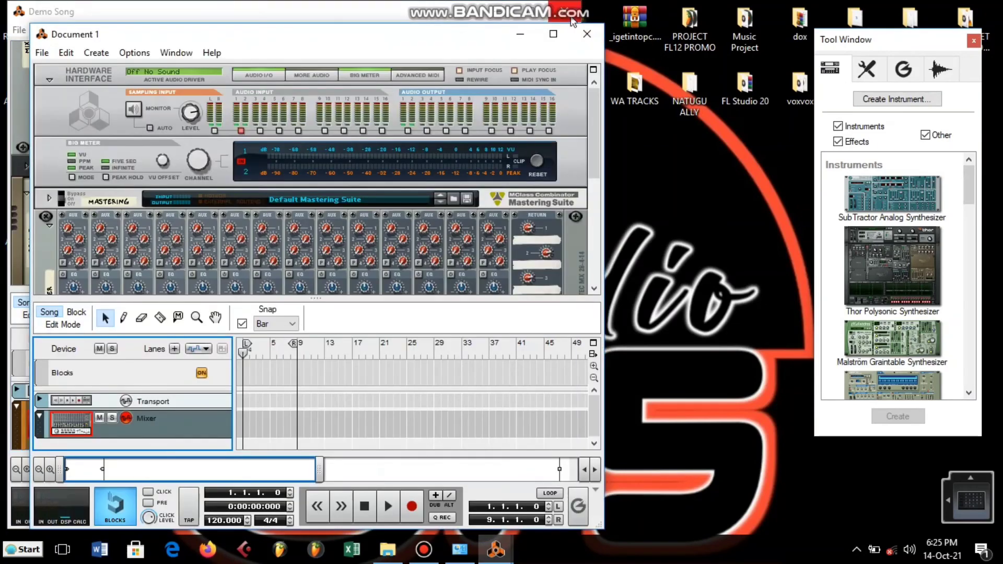
{"action": "left_click", "coordinate": [573, 21]}
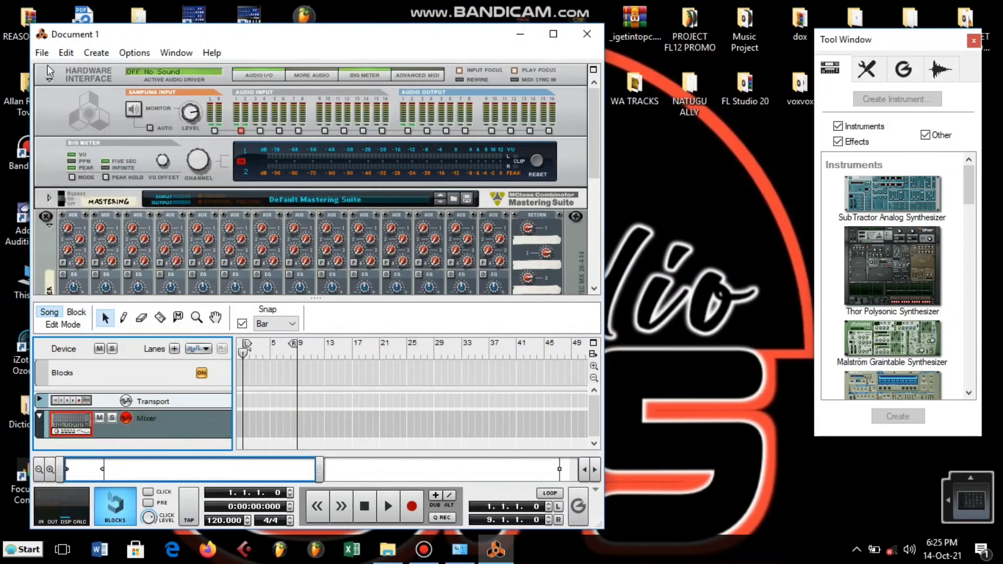